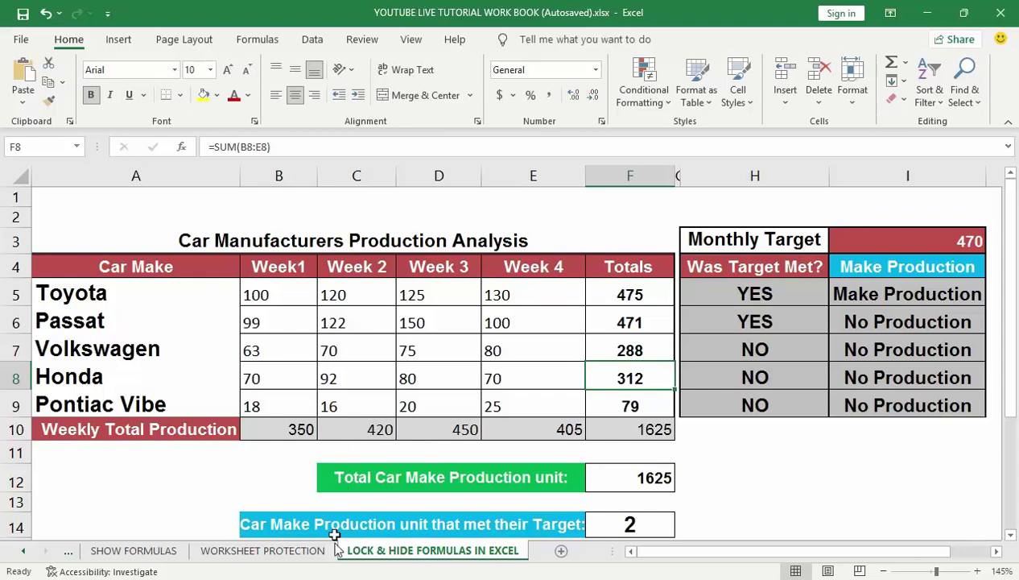
Step: Review the Worksheet Protection sheet and the SUM formulas behind the Honda and Toyota totals
{"action": "left_click", "coordinate": [284, 551]}
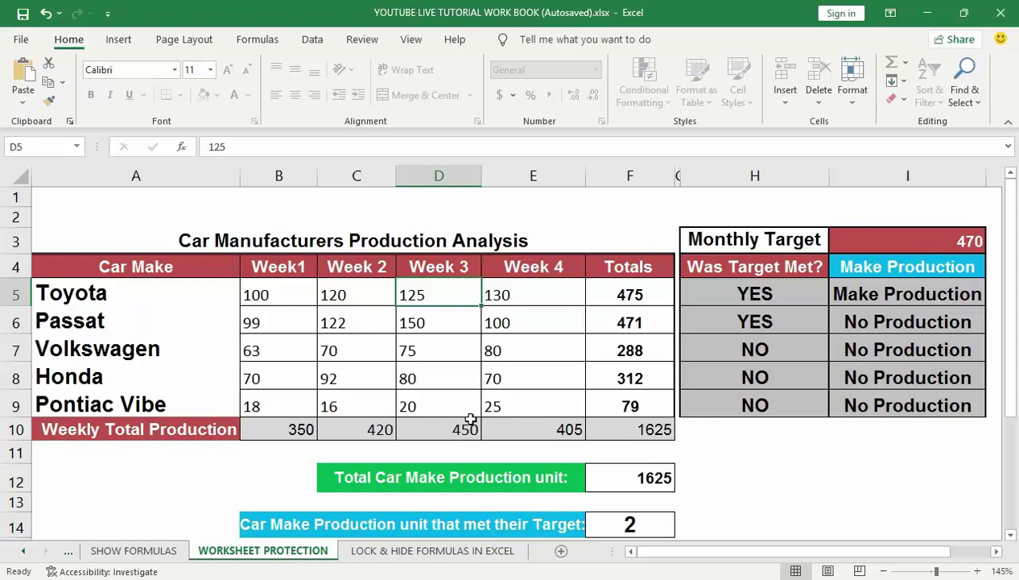
{"action": "left_click", "coordinate": [422, 550]}
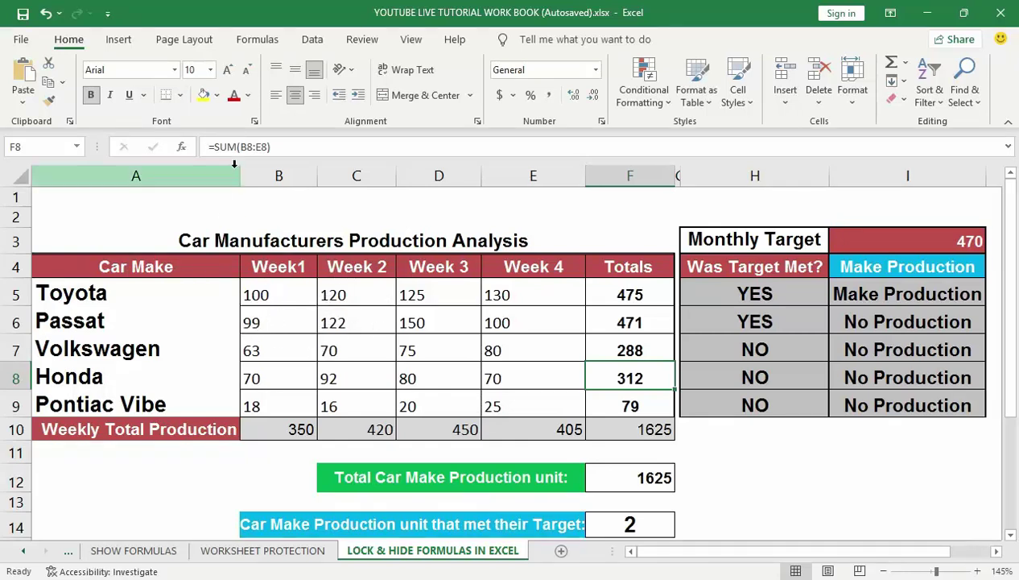
{"action": "left_click", "coordinate": [284, 146]}
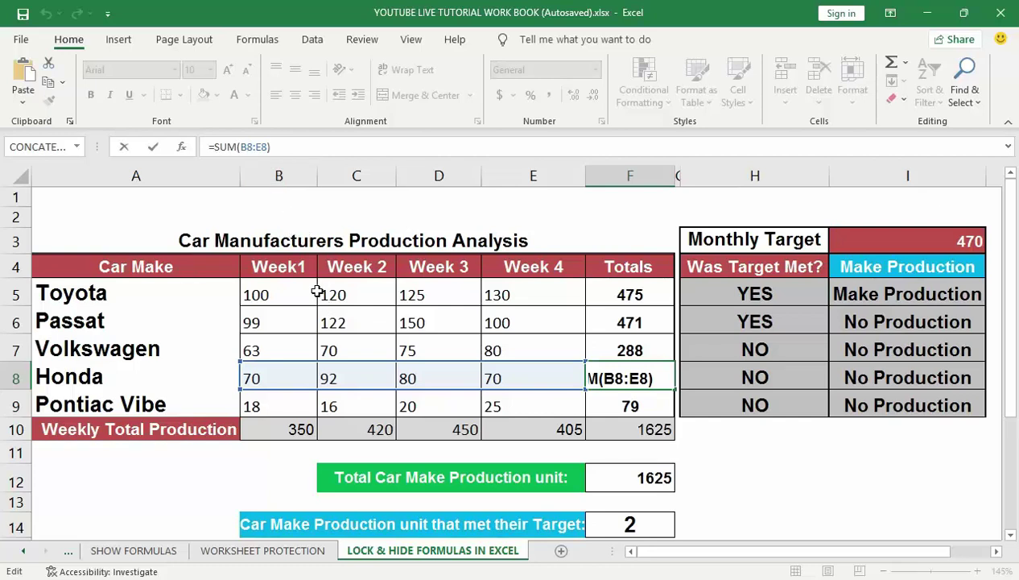
{"action": "left_click", "coordinate": [612, 298]}
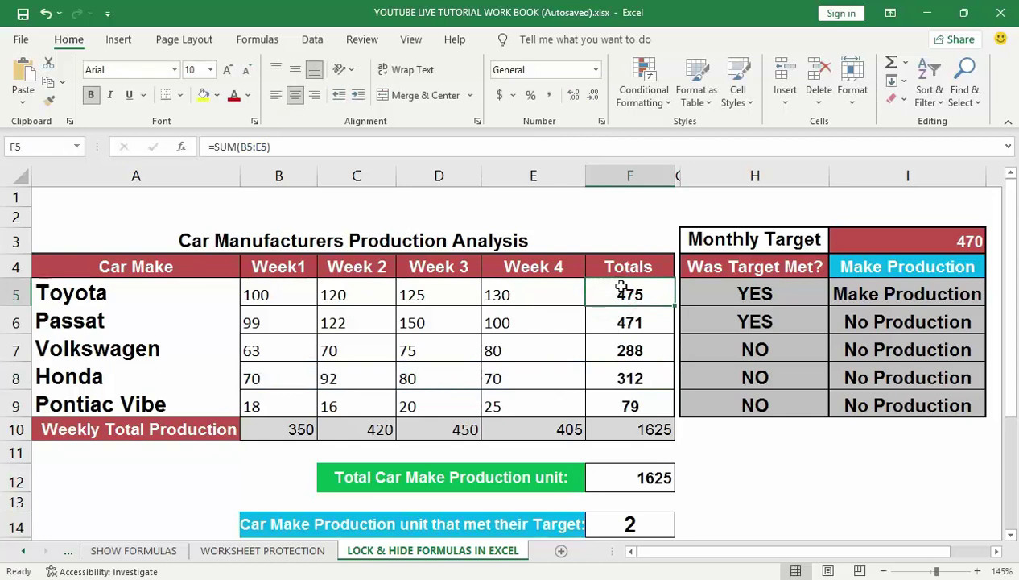
{"action": "left_click", "coordinate": [622, 288]}
{"action": "double_click", "coordinate": [624, 291]}
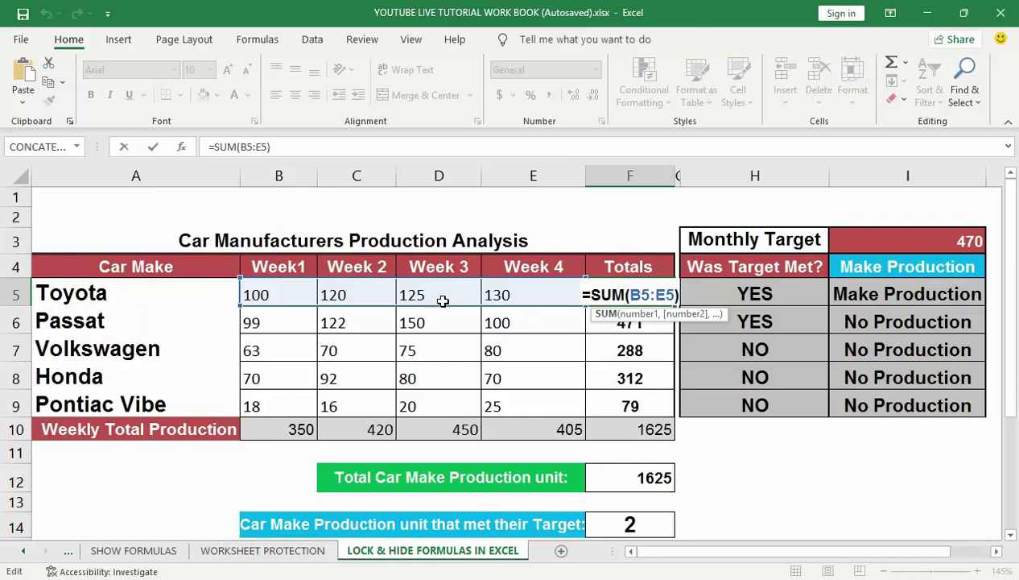
{"action": "key", "text": "Escape"}
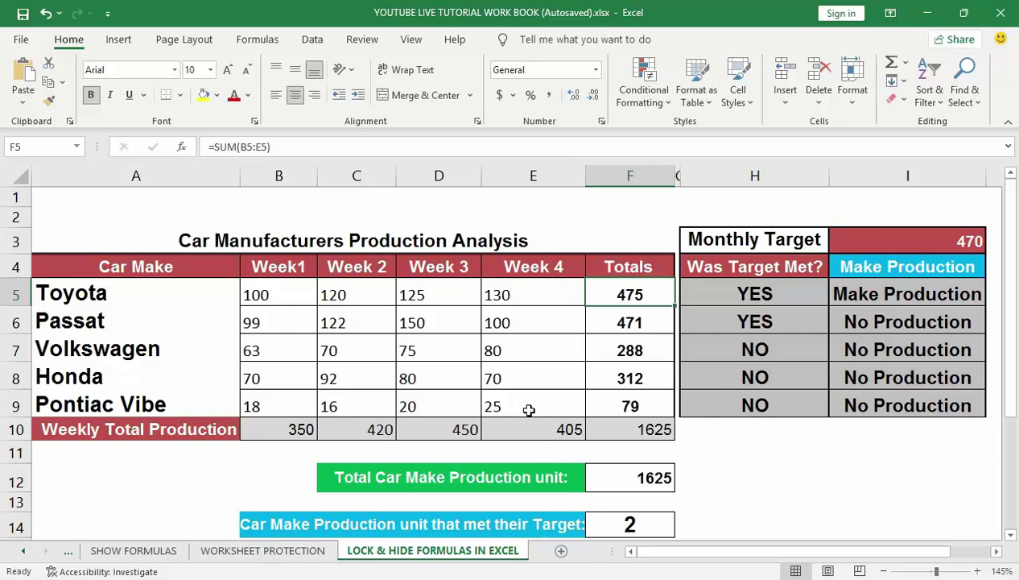
Step: Select the entire worksheet with Ctrl+A starting from empty cell H11
{"action": "left_click", "coordinate": [732, 472]}
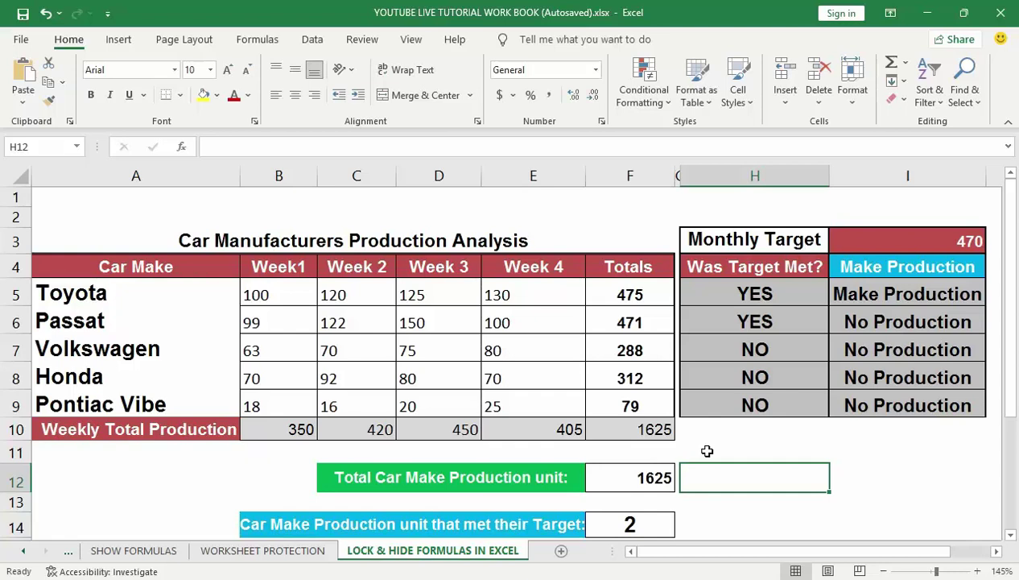
{"action": "left_click", "coordinate": [707, 451]}
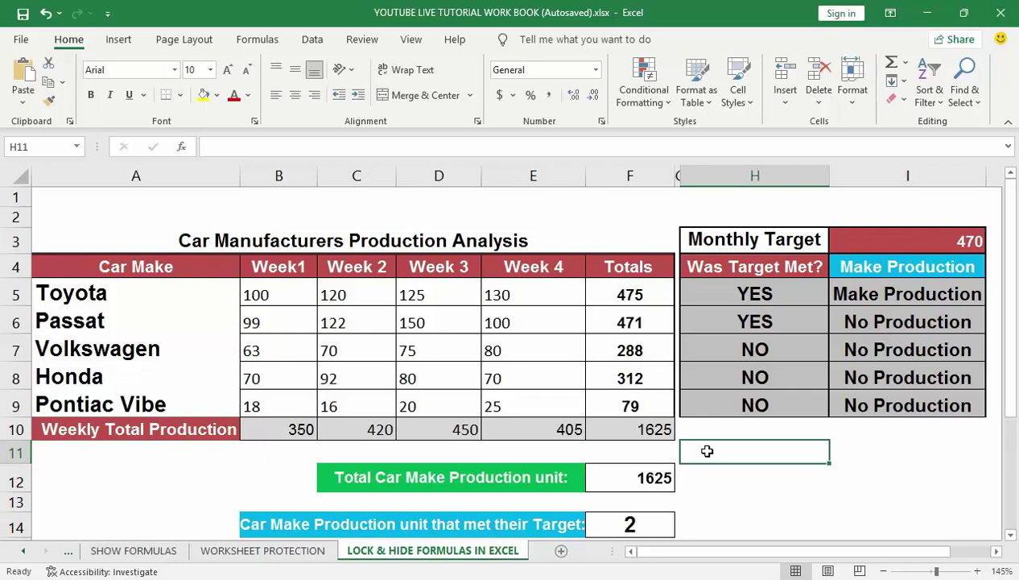
{"action": "key", "text": "ctrl+a"}
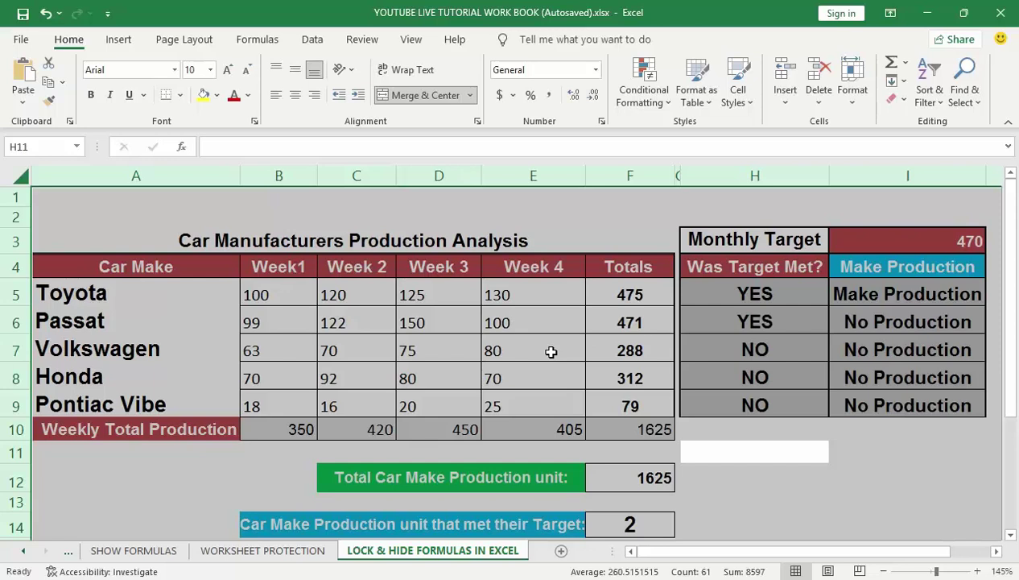
{"action": "key", "text": "ctrl+1"}
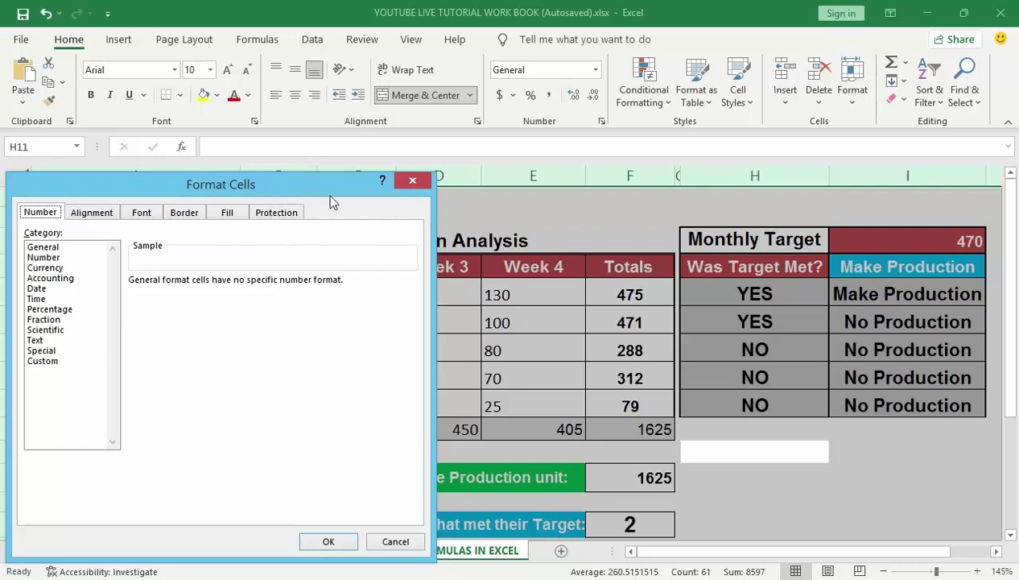
{"action": "left_click", "coordinate": [410, 181]}
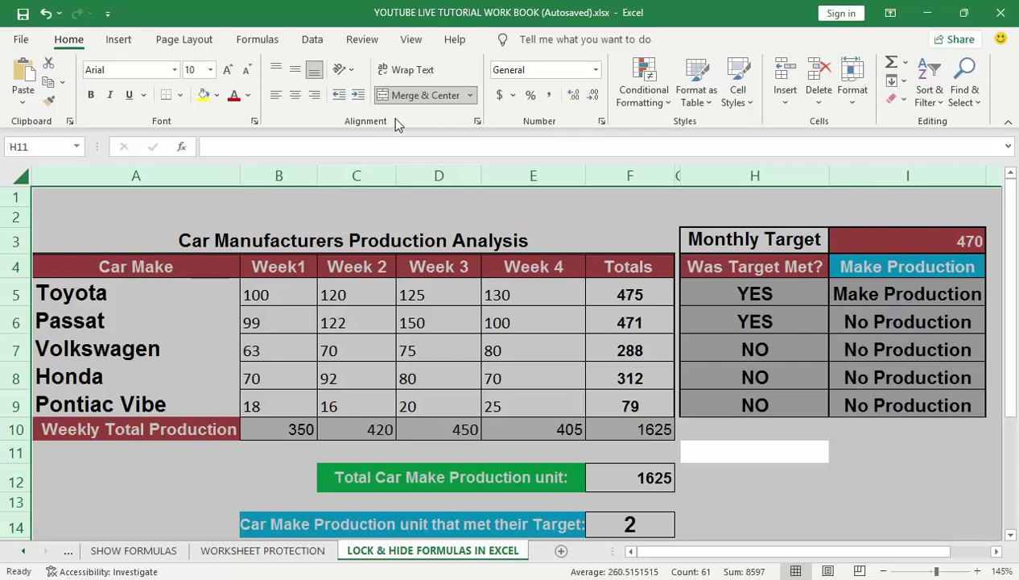
{"action": "left_click", "coordinate": [477, 121]}
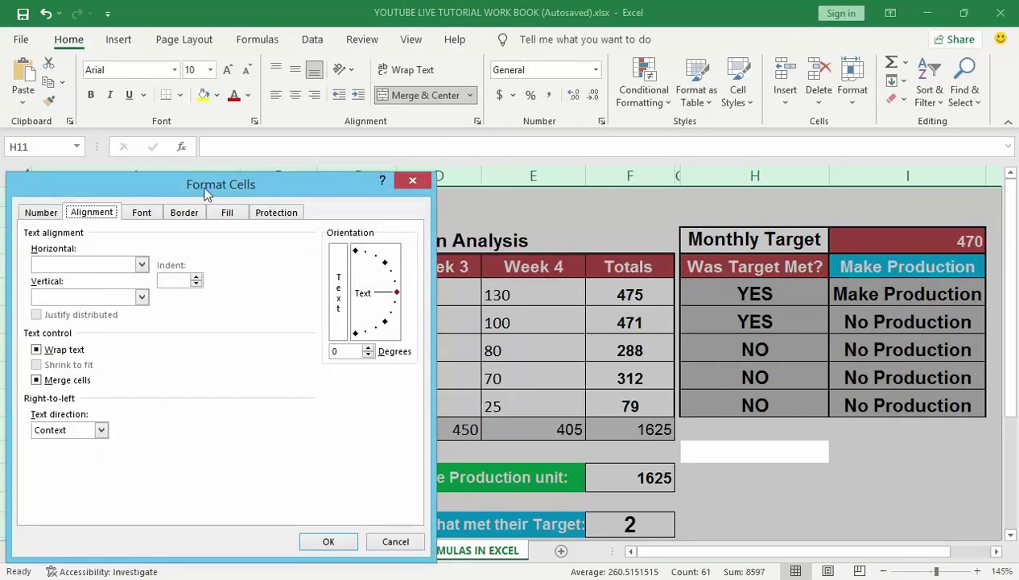
{"action": "left_click", "coordinate": [412, 180]}
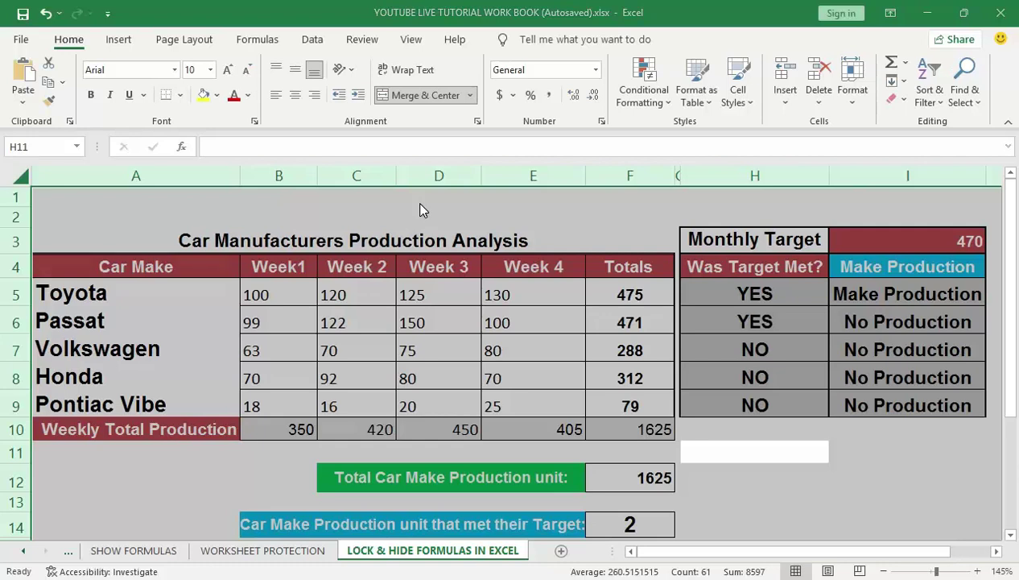
{"action": "key", "text": "ctrl+1"}
{"action": "left_click_drag", "start_coordinate": [338, 196], "coordinate": [358, 171]}
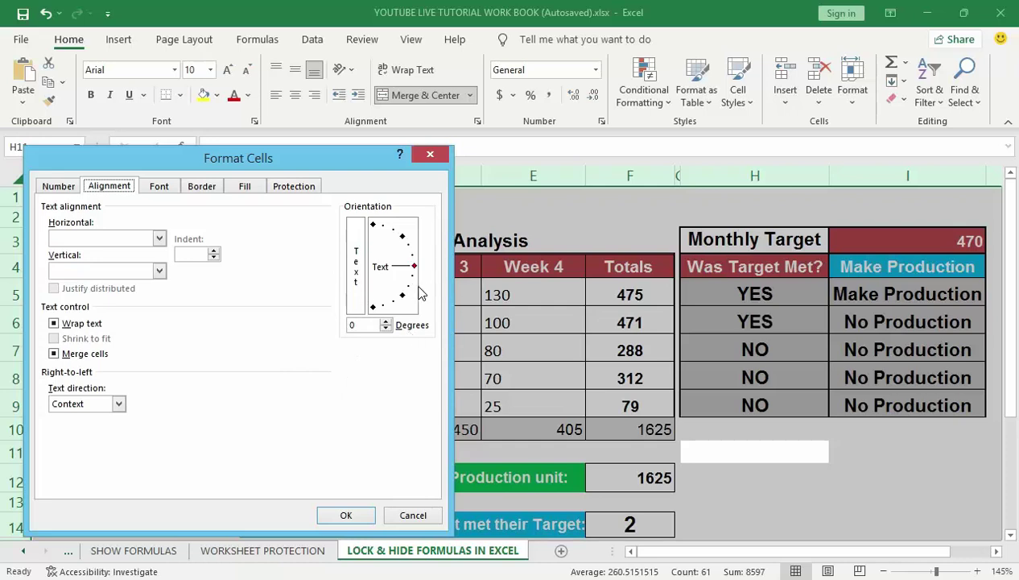
{"action": "left_click", "coordinate": [298, 188]}
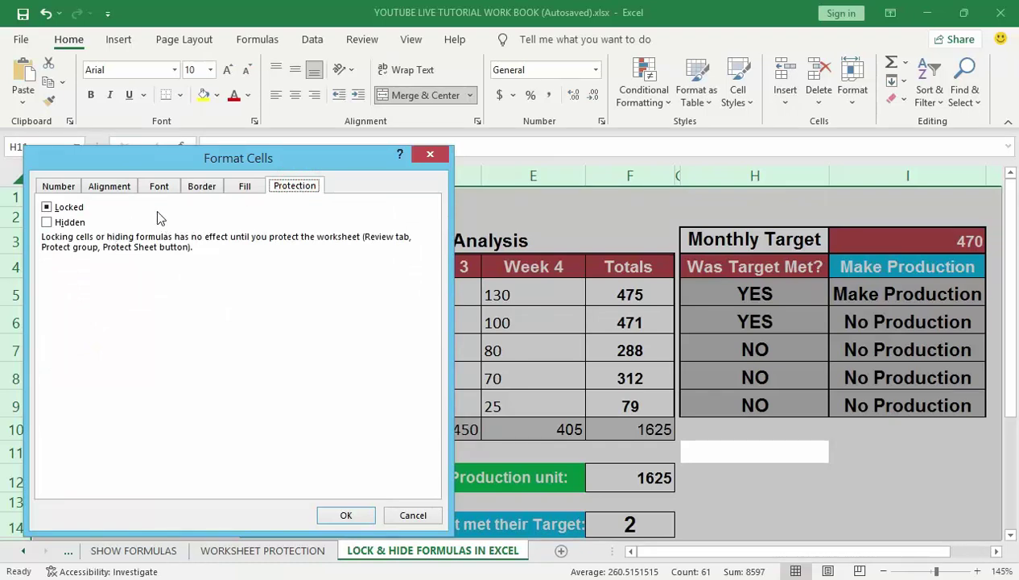
{"action": "left_click", "coordinate": [47, 208]}
{"action": "left_click", "coordinate": [48, 208]}
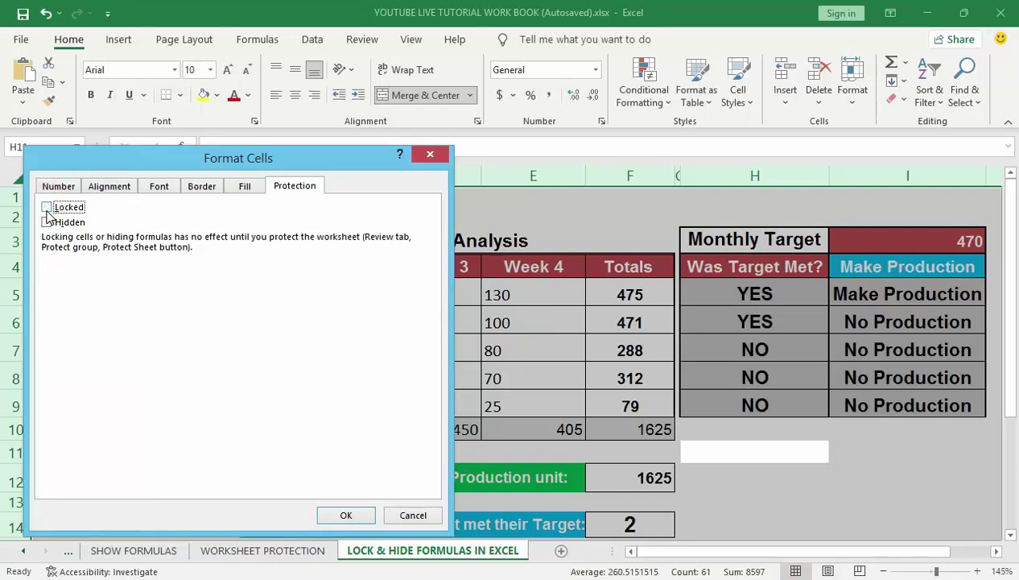
{"action": "left_click", "coordinate": [343, 515]}
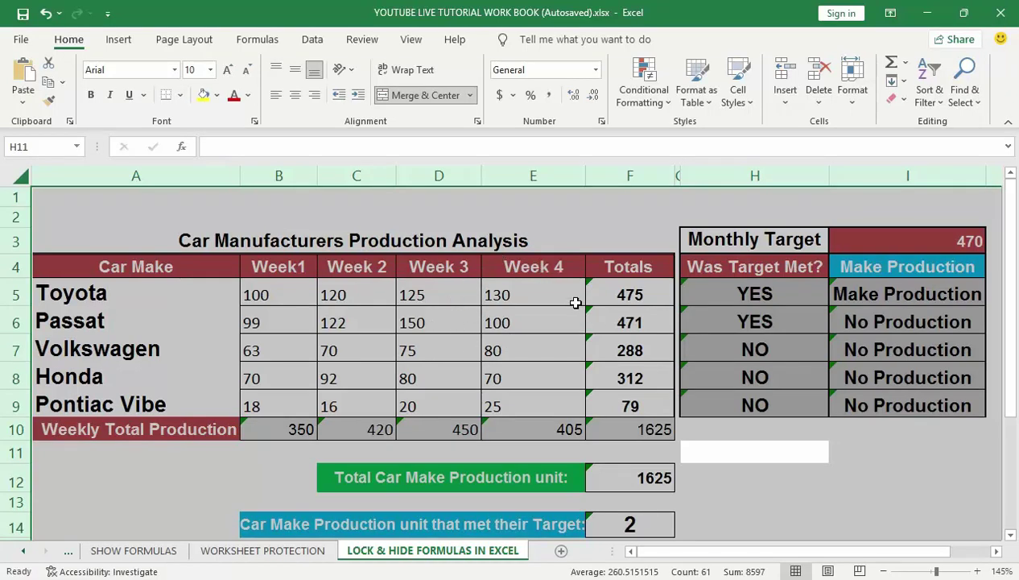
{"action": "left_click", "coordinate": [66, 42]}
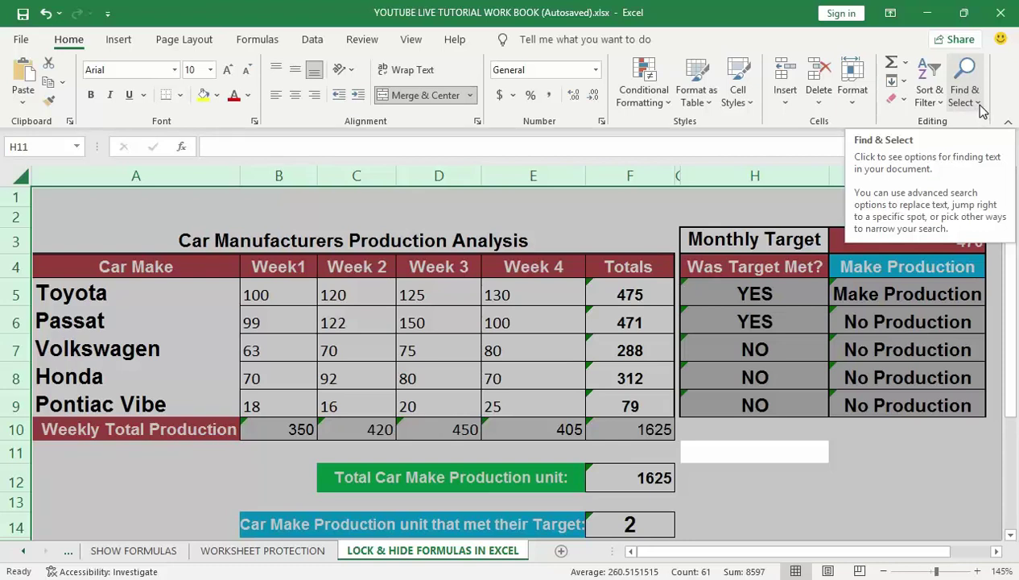
Step: Open Go To Special from Find & Select and choose Formulas
{"action": "left_click", "coordinate": [979, 110]}
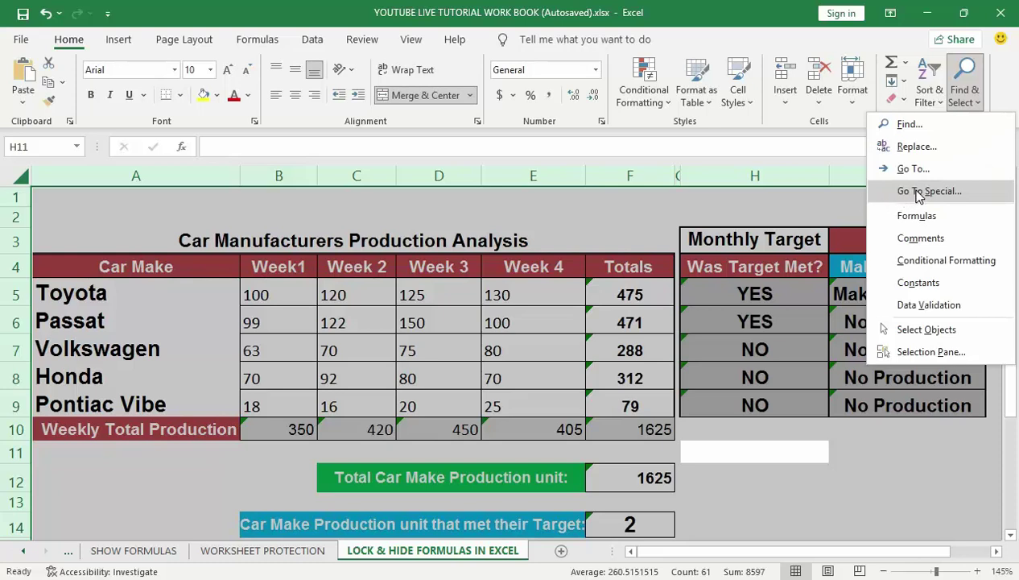
{"action": "left_click", "coordinate": [920, 193]}
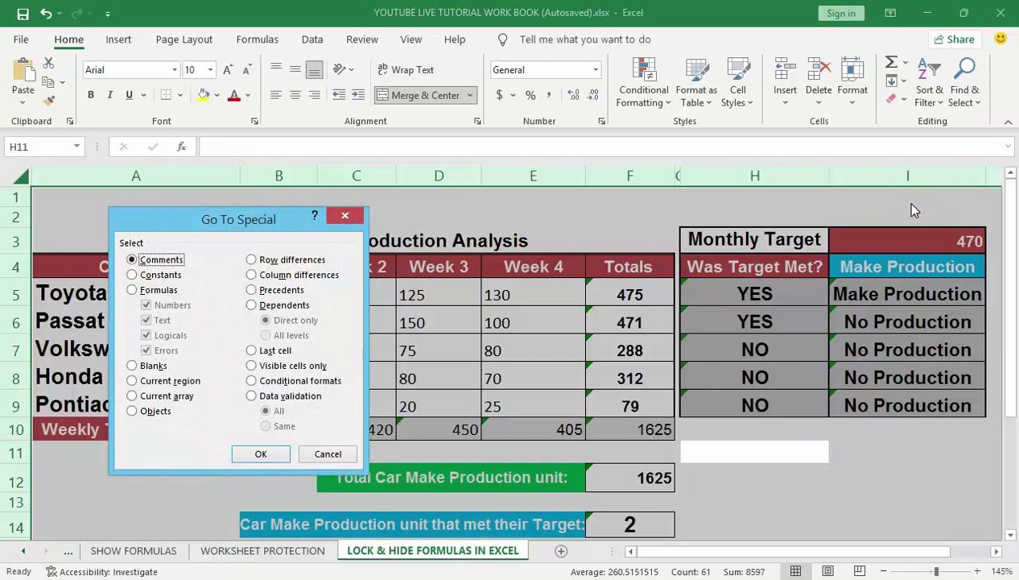
{"action": "left_click", "coordinate": [132, 291]}
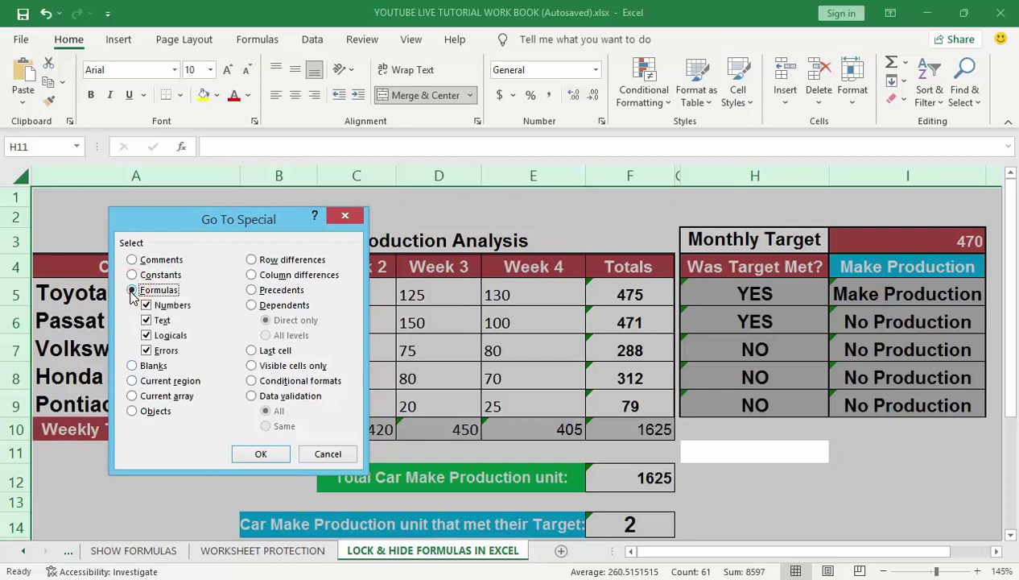
Step: Confirm Go To Special to select all 22 formula cells at once
{"action": "left_click", "coordinate": [256, 454]}
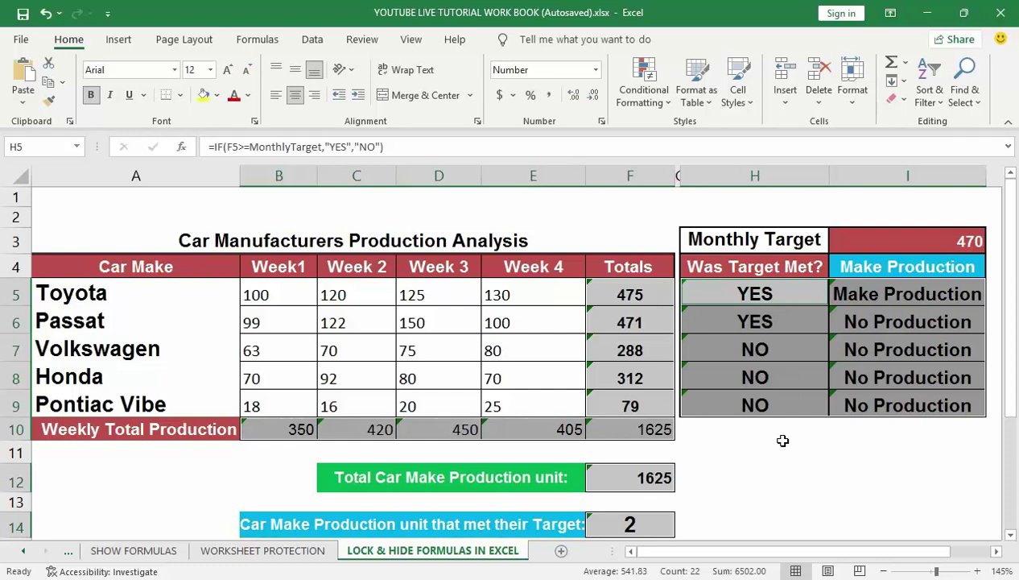
Step: Tick Locked for the selected formula cells on the Format Cells Protection tab
{"action": "key", "text": "ctrl+1"}
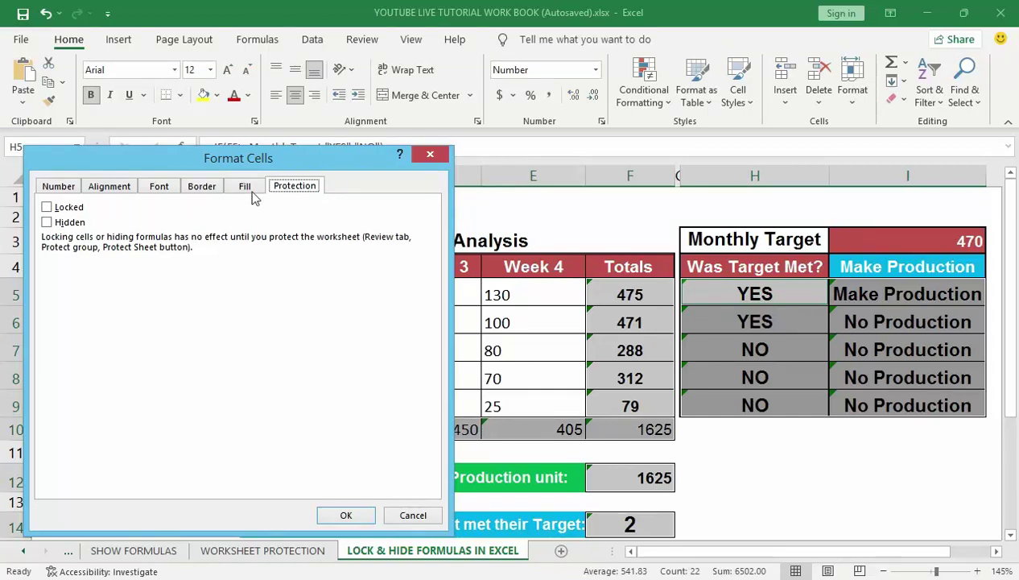
{"action": "left_click", "coordinate": [120, 186]}
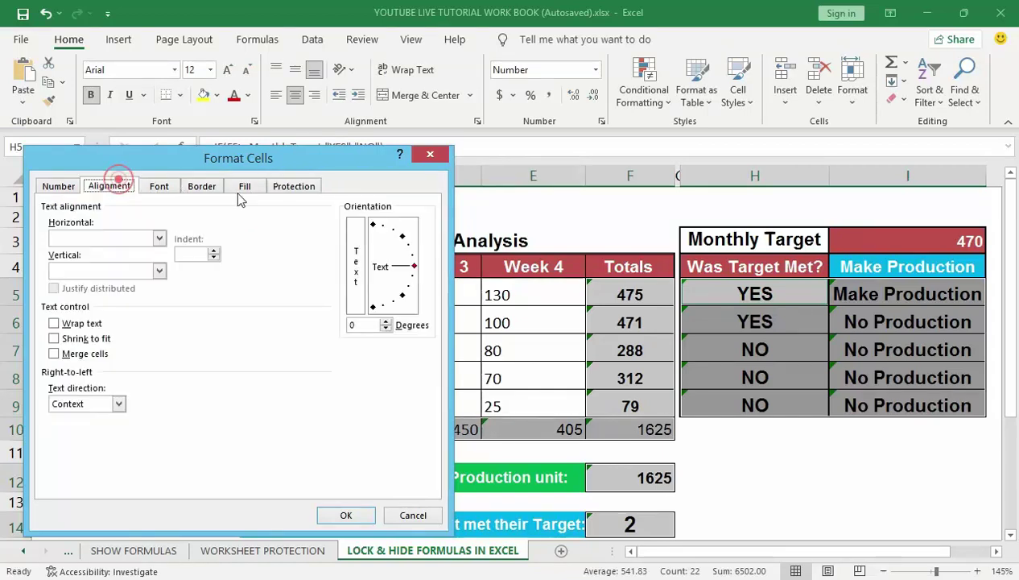
{"action": "left_click", "coordinate": [294, 189]}
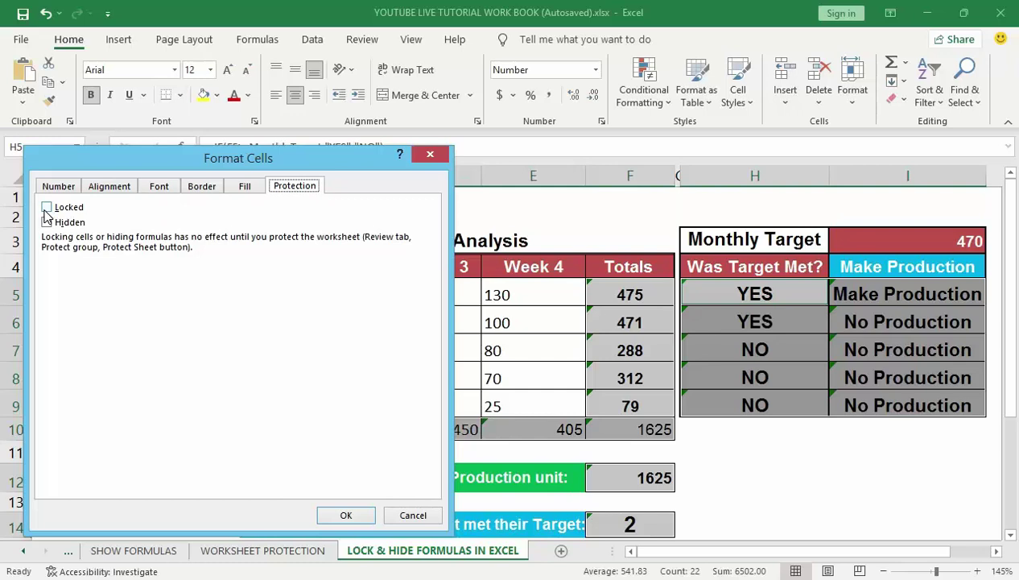
{"action": "left_click", "coordinate": [47, 208]}
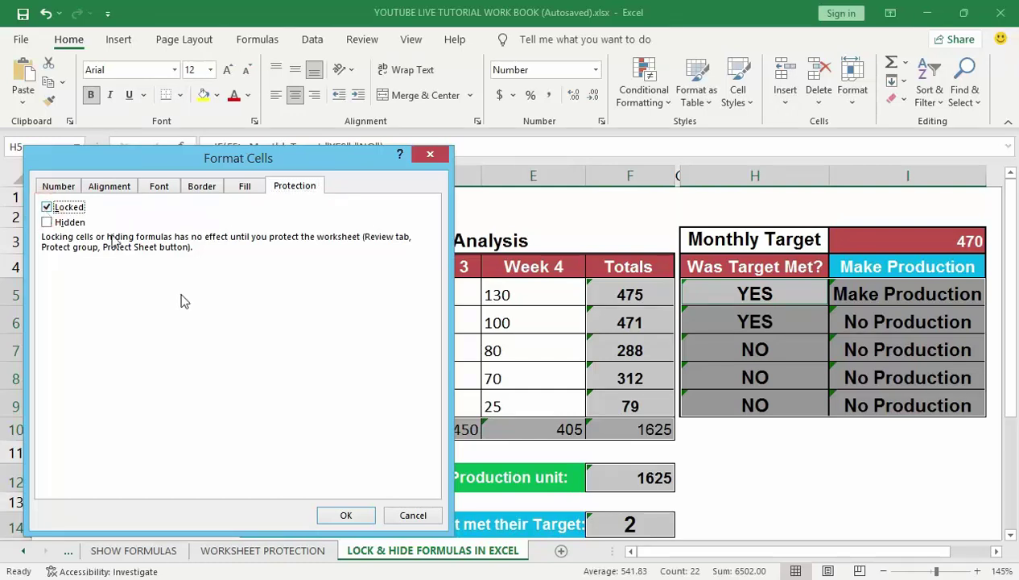
{"action": "left_click", "coordinate": [346, 515]}
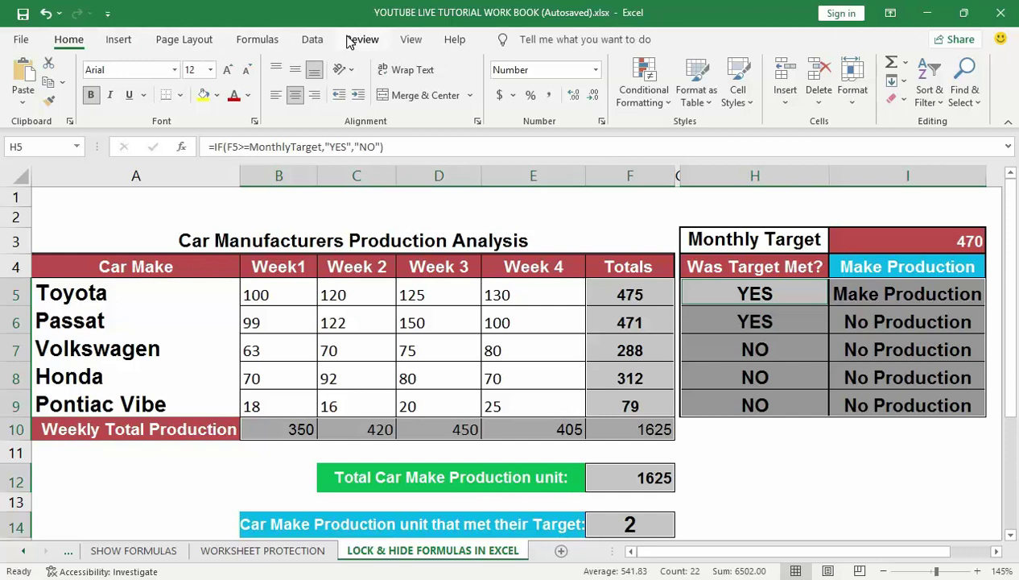
Step: Bring up the Protect Sheet settings from the Review ribbon
{"action": "left_click", "coordinate": [362, 39]}
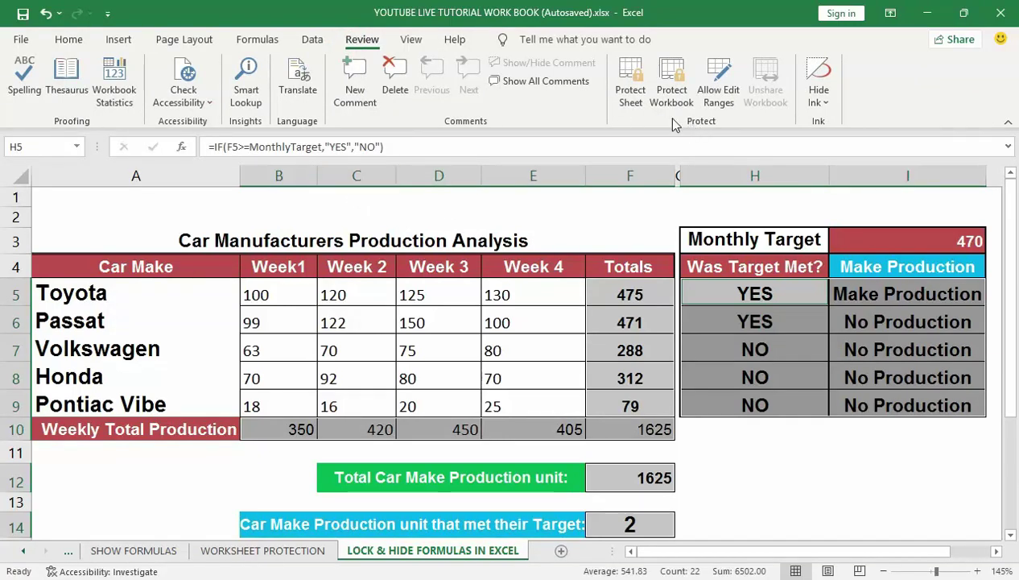
{"action": "left_click", "coordinate": [634, 87]}
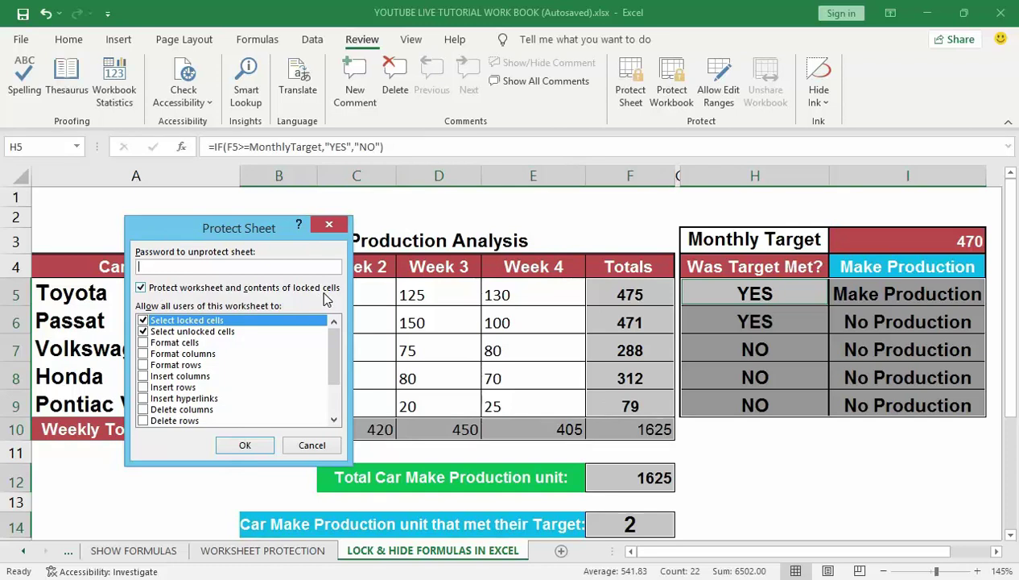
Step: Enter the sheet password and re-enter it to confirm protection
{"action": "left_click", "coordinate": [154, 263]}
{"action": "type", "text": "123456"}
{"action": "left_click", "coordinate": [245, 445]}
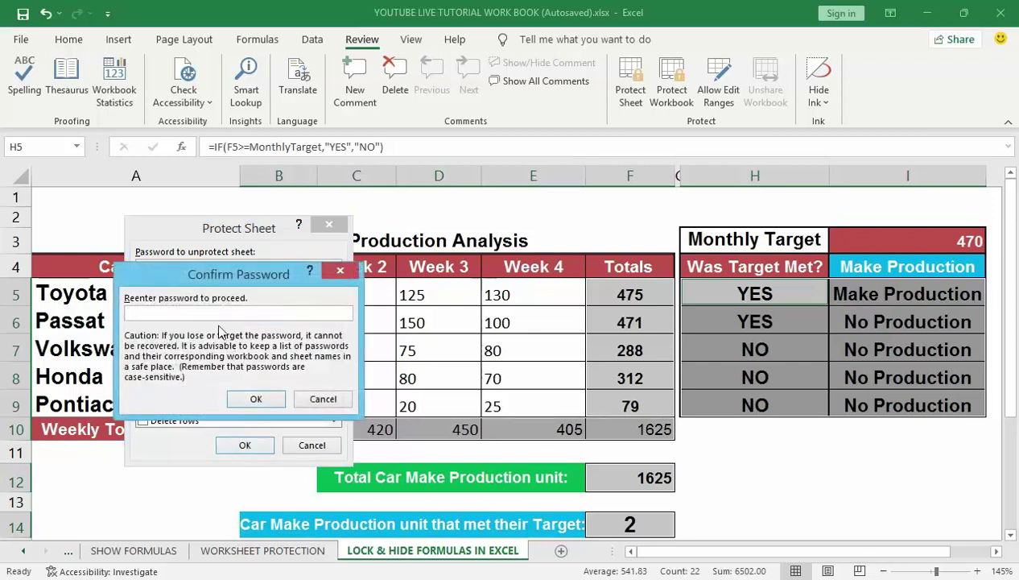
{"action": "type", "text": "123456"}
{"action": "left_click", "coordinate": [252, 399]}
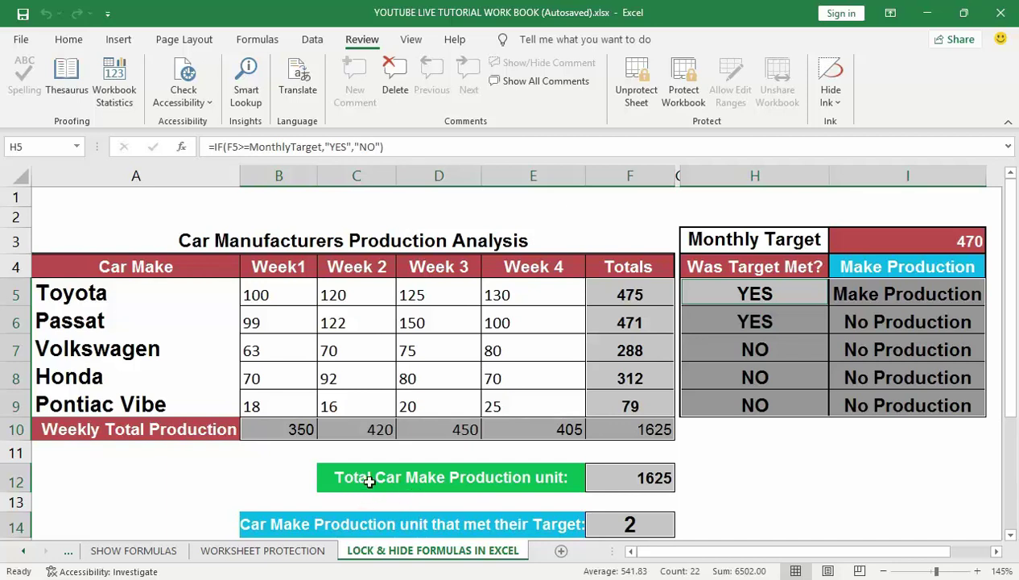
Step: Try editing the Toyota and Passat totals in F5 and F6, dismissing each protection warning
{"action": "double_click", "coordinate": [633, 297]}
{"action": "left_click", "coordinate": [514, 345]}
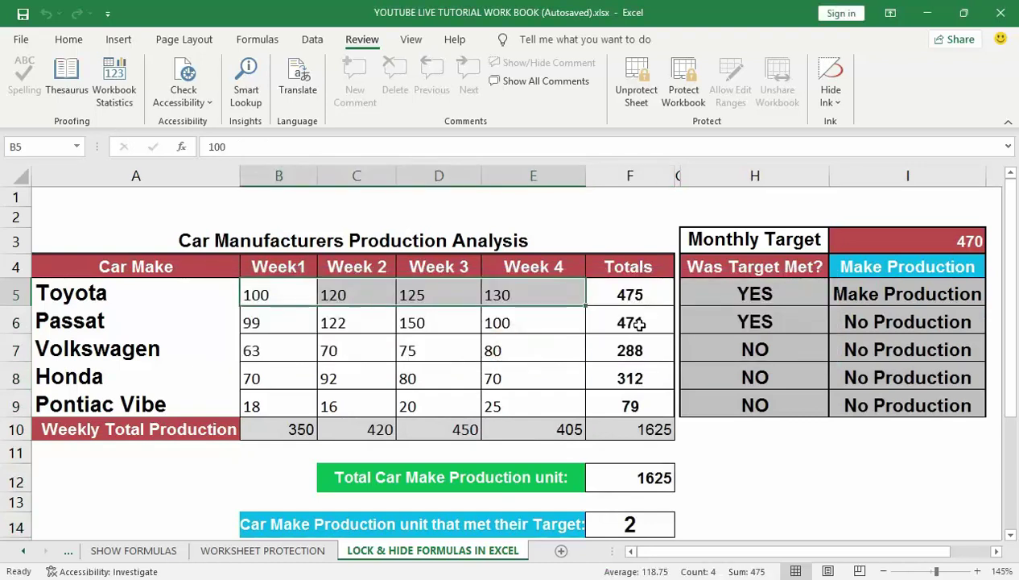
{"action": "double_click", "coordinate": [638, 323]}
{"action": "left_click", "coordinate": [535, 346]}
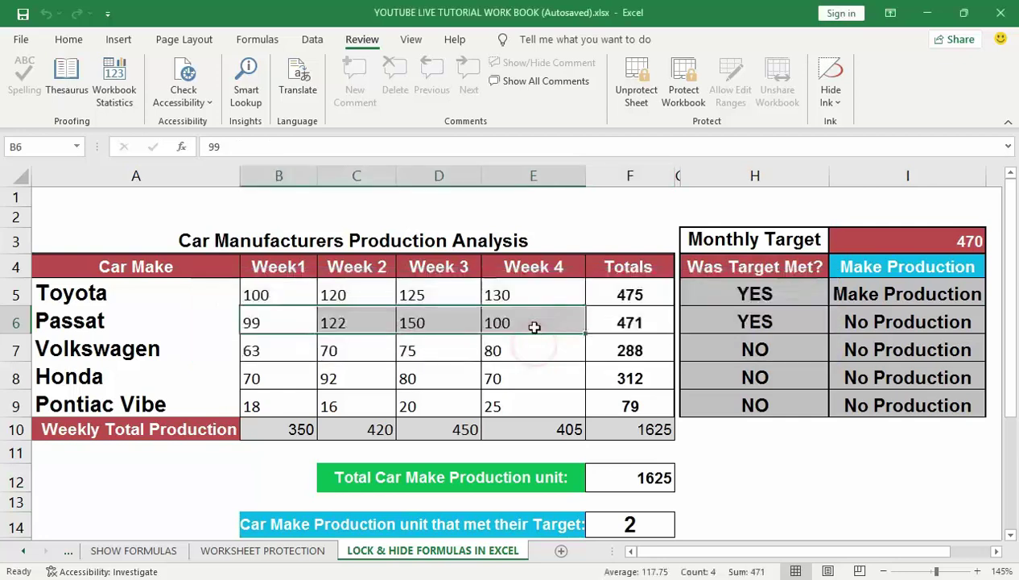
Step: Change Week 4 input E5 to 130, showing it stays editable, then retry locked total F5
{"action": "left_click", "coordinate": [531, 293]}
{"action": "double_click", "coordinate": [533, 295]}
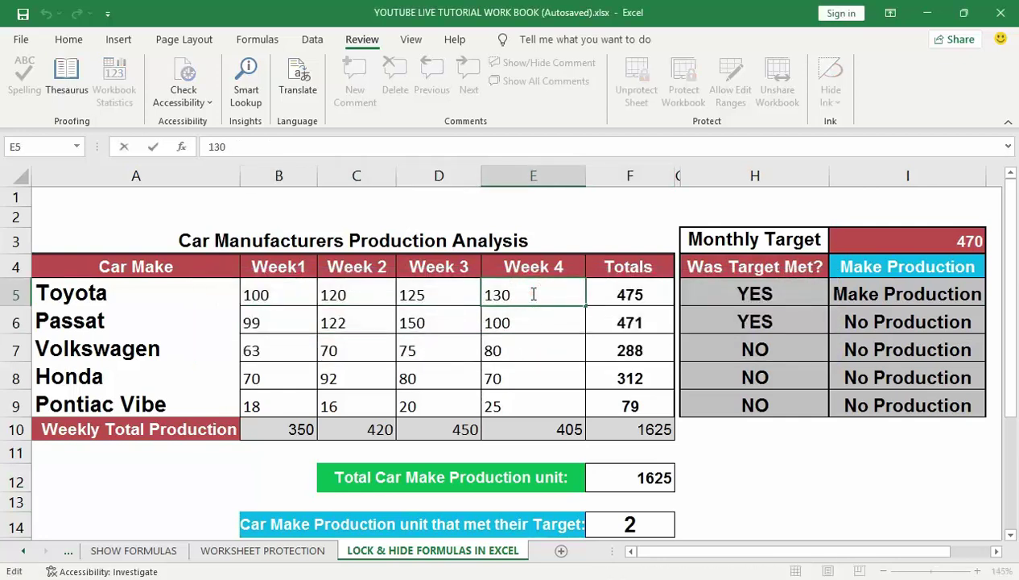
{"action": "left_click", "coordinate": [518, 319]}
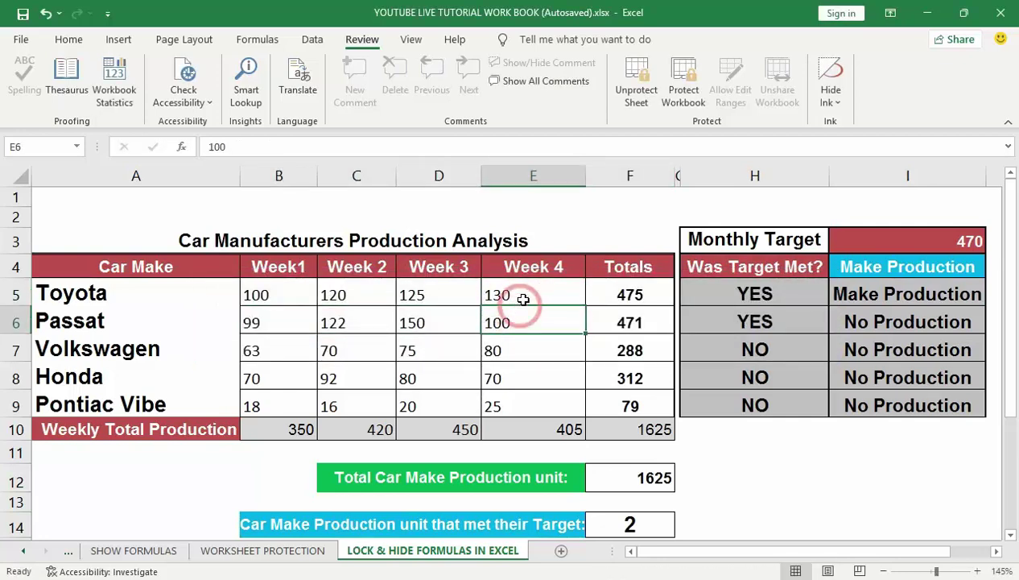
{"action": "double_click", "coordinate": [523, 298]}
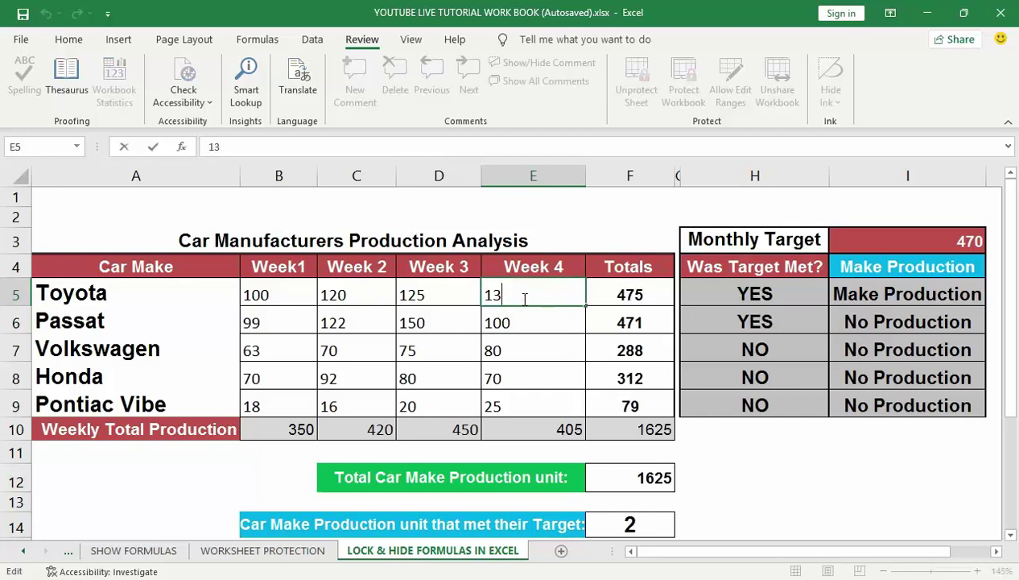
{"action": "type", "text": "0"}
{"action": "left_click", "coordinate": [541, 326]}
{"action": "double_click", "coordinate": [625, 293]}
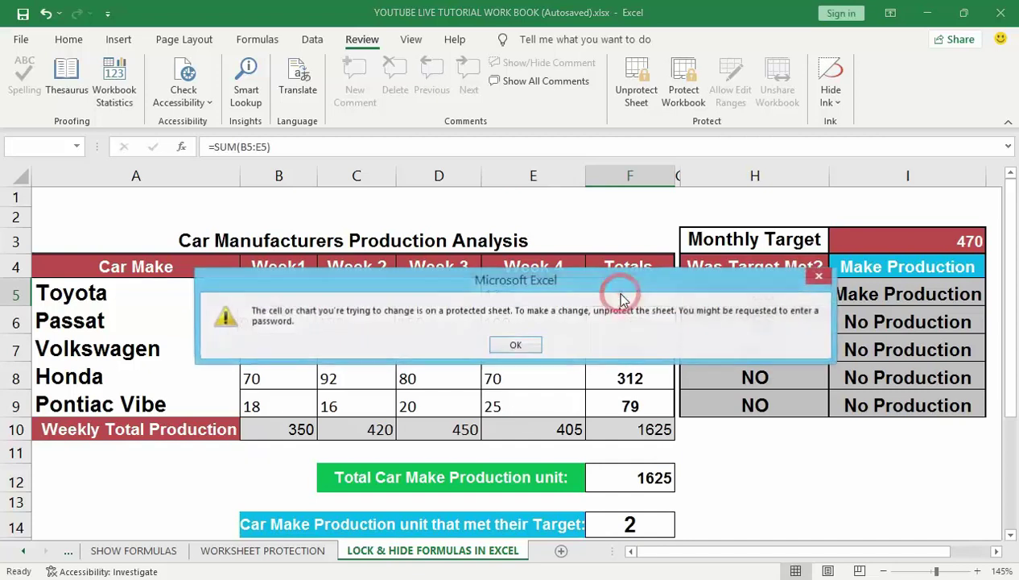
{"action": "left_click", "coordinate": [515, 345]}
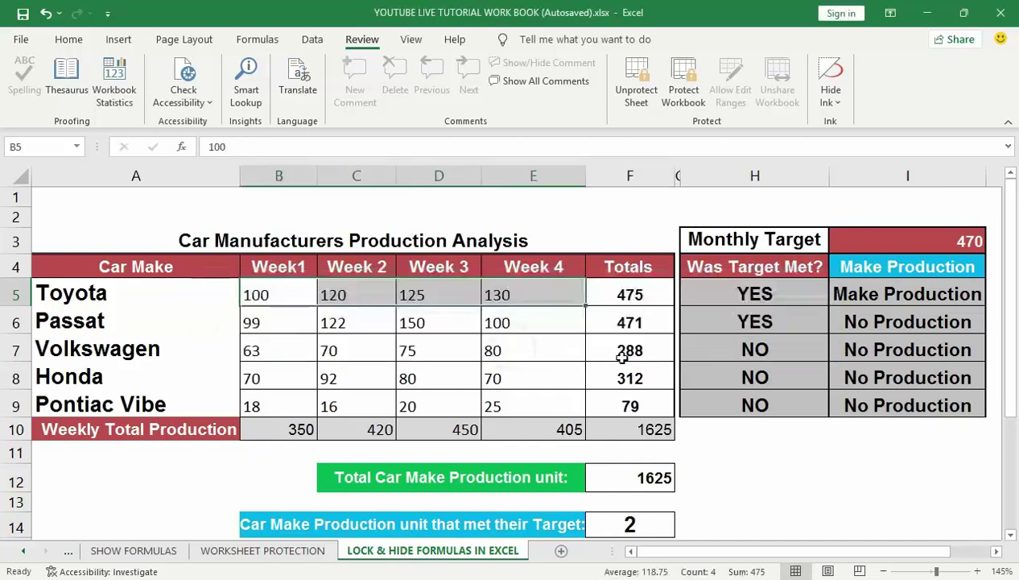
{"action": "double_click", "coordinate": [622, 357]}
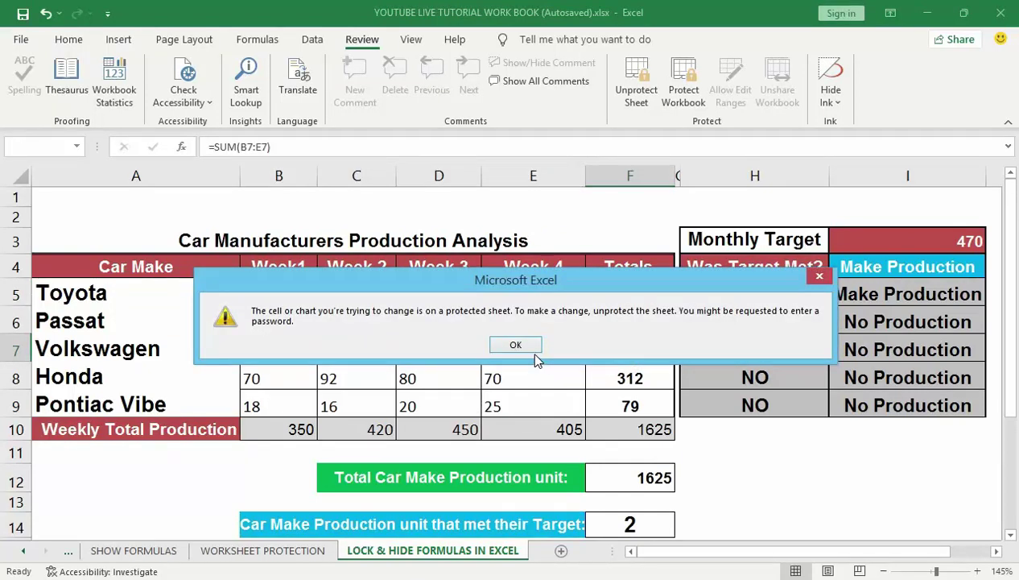
{"action": "left_click", "coordinate": [515, 344]}
{"action": "double_click", "coordinate": [603, 409]}
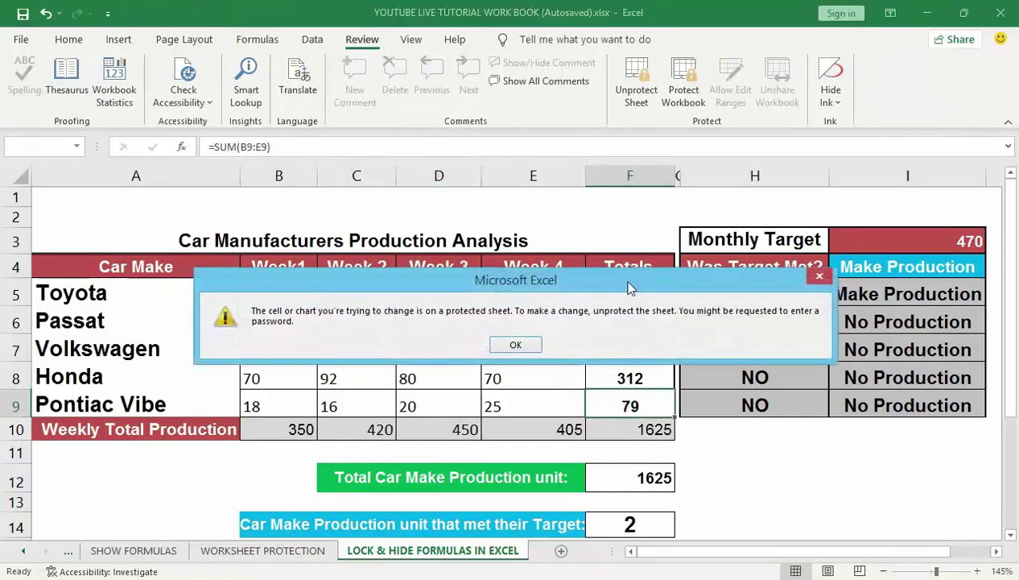
{"action": "left_click", "coordinate": [515, 344]}
{"action": "left_click", "coordinate": [742, 296]}
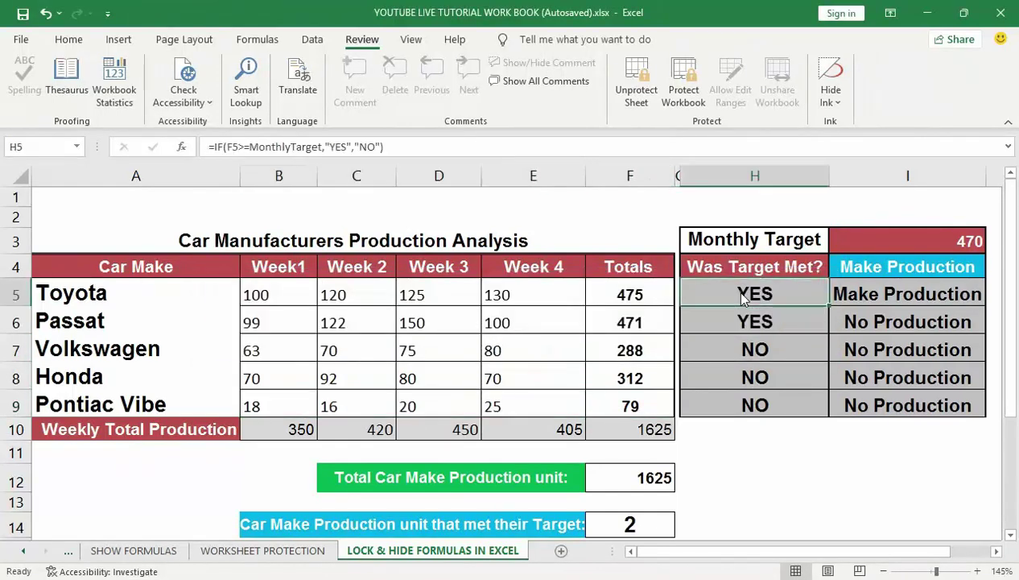
{"action": "double_click", "coordinate": [743, 296]}
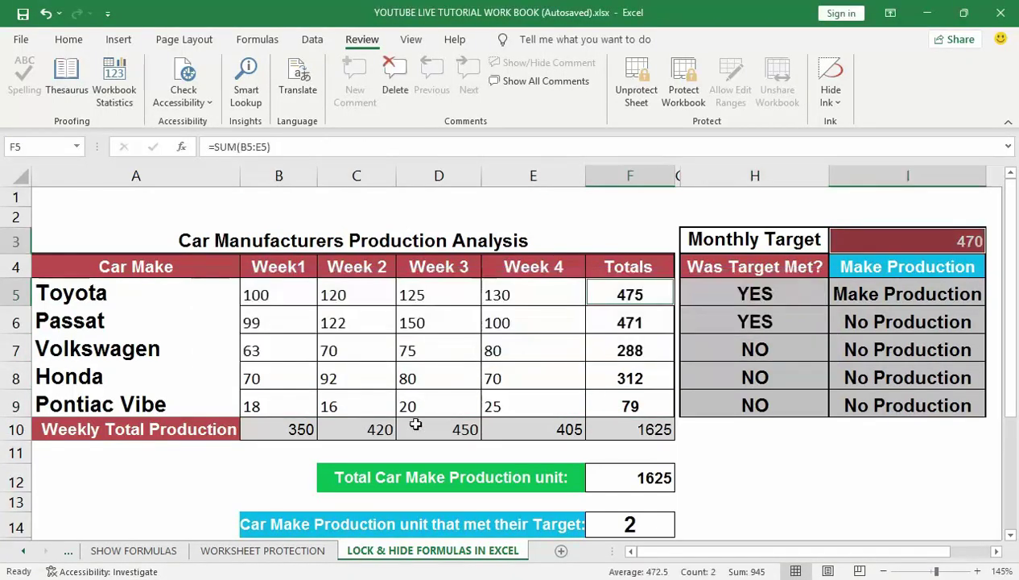
{"action": "double_click", "coordinate": [422, 429]}
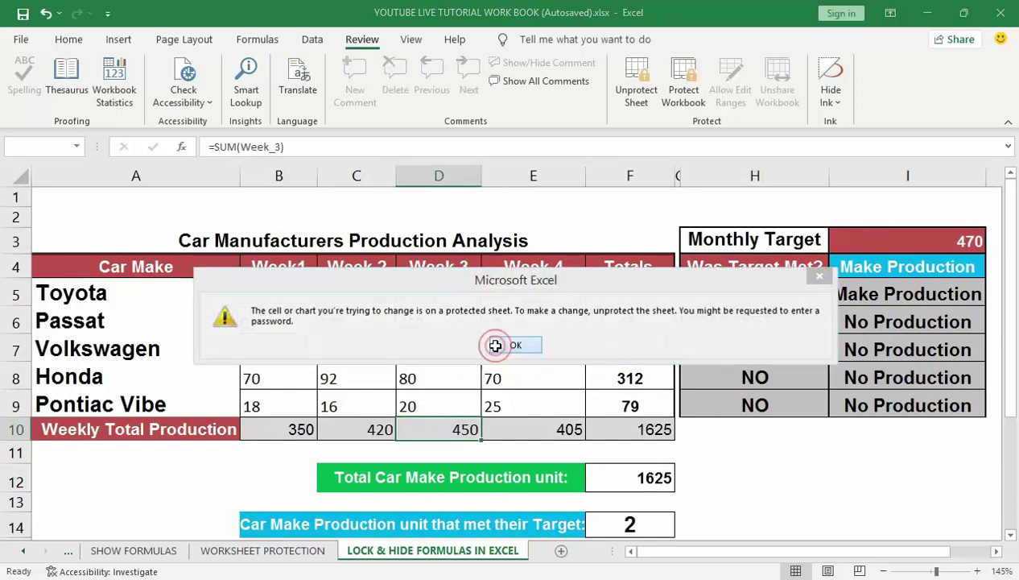
{"action": "left_click", "coordinate": [500, 345]}
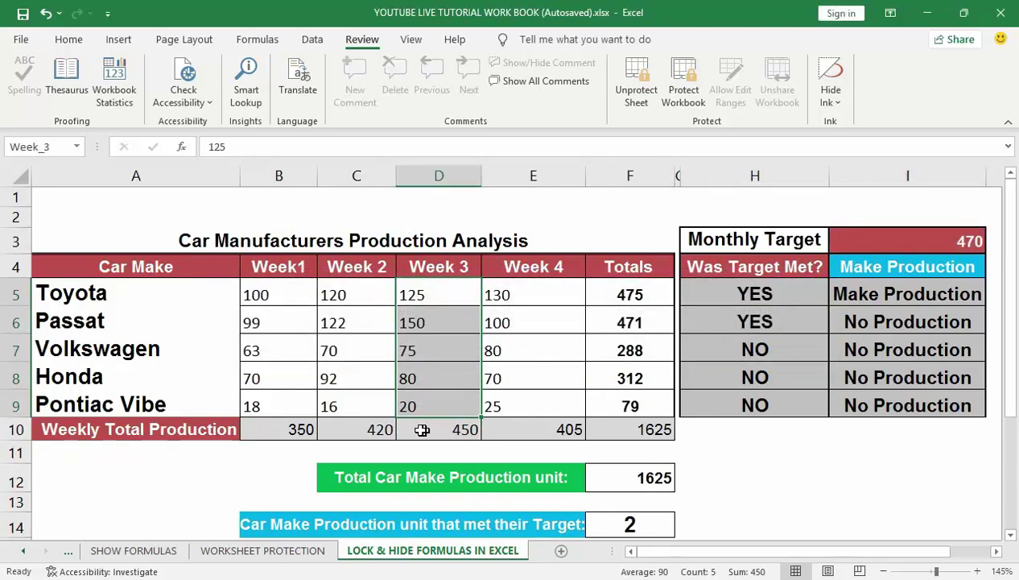
{"action": "left_click", "coordinate": [376, 430]}
{"action": "double_click", "coordinate": [376, 430]}
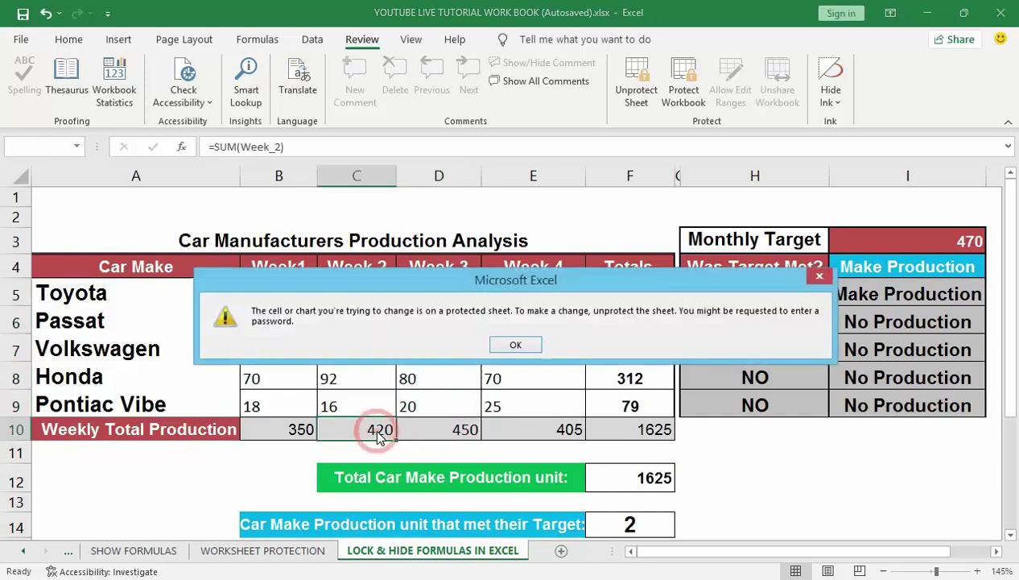
{"action": "left_click", "coordinate": [506, 345]}
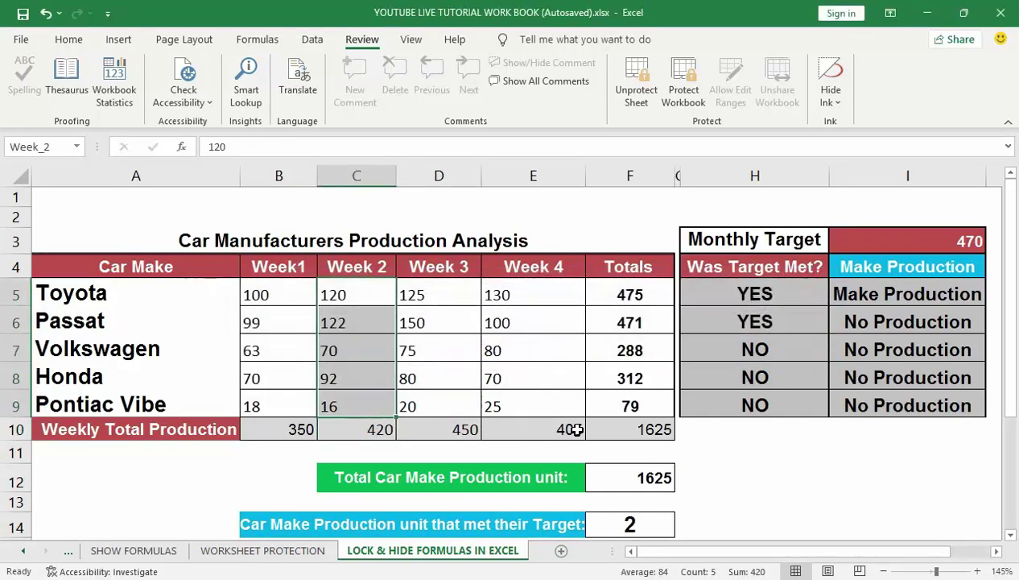